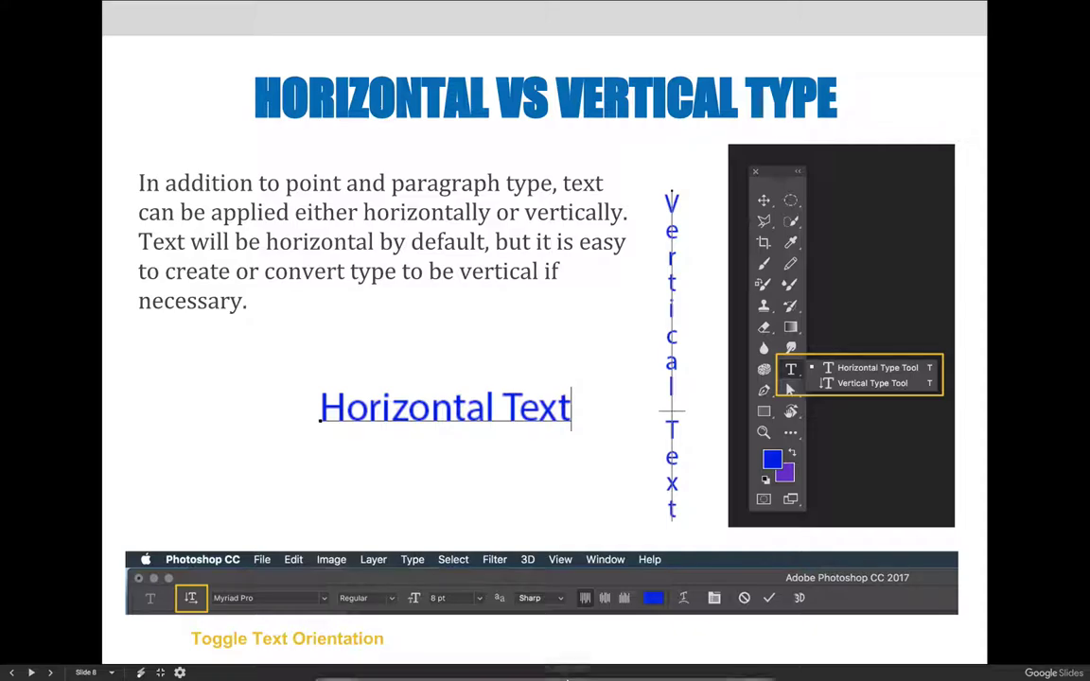
Switch from the Google Slides presentation to the Photoshop document showing FERN!
click(667, 665)
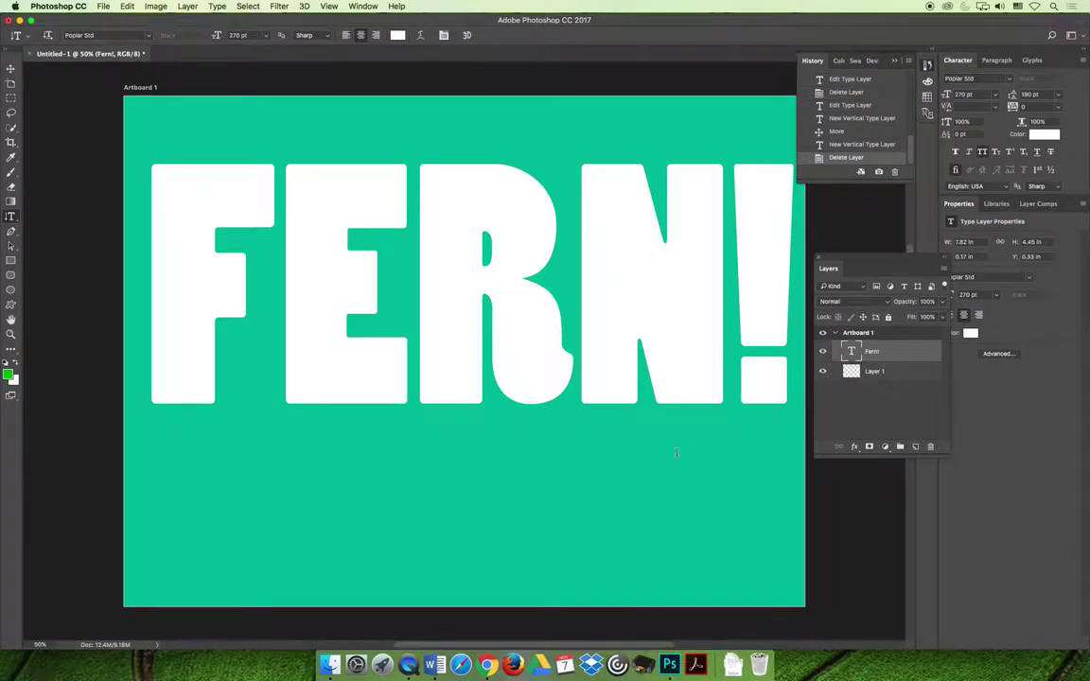
Hide the FERN! text layer and select the Vertical Type Tool
click(823, 351)
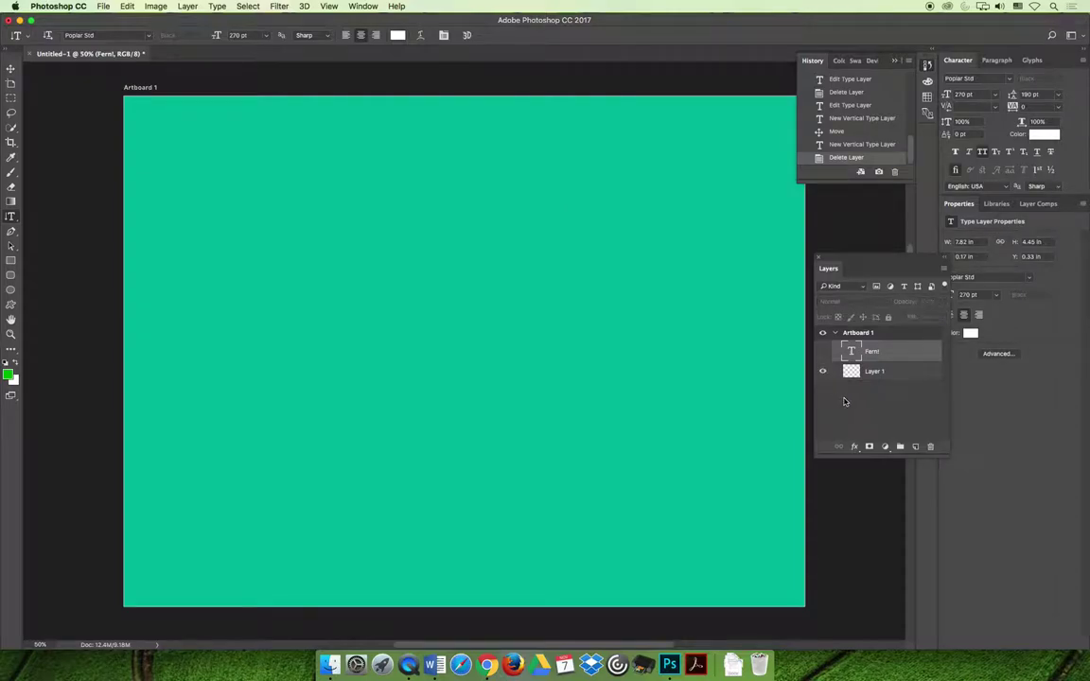
click(10, 217)
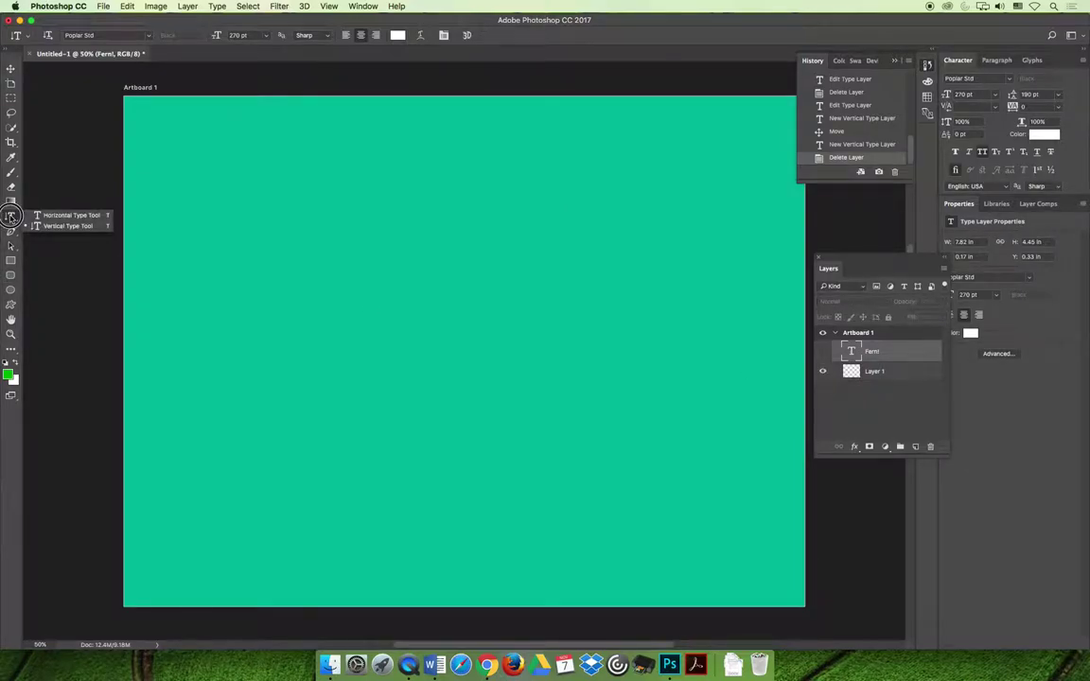
click(38, 215)
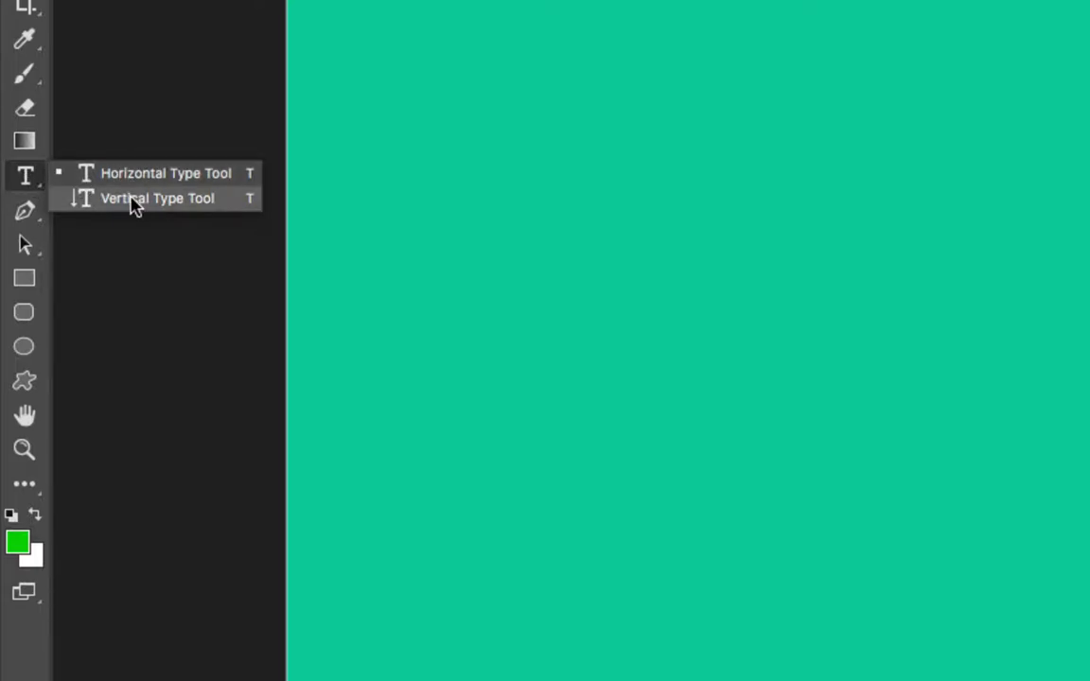
click(133, 200)
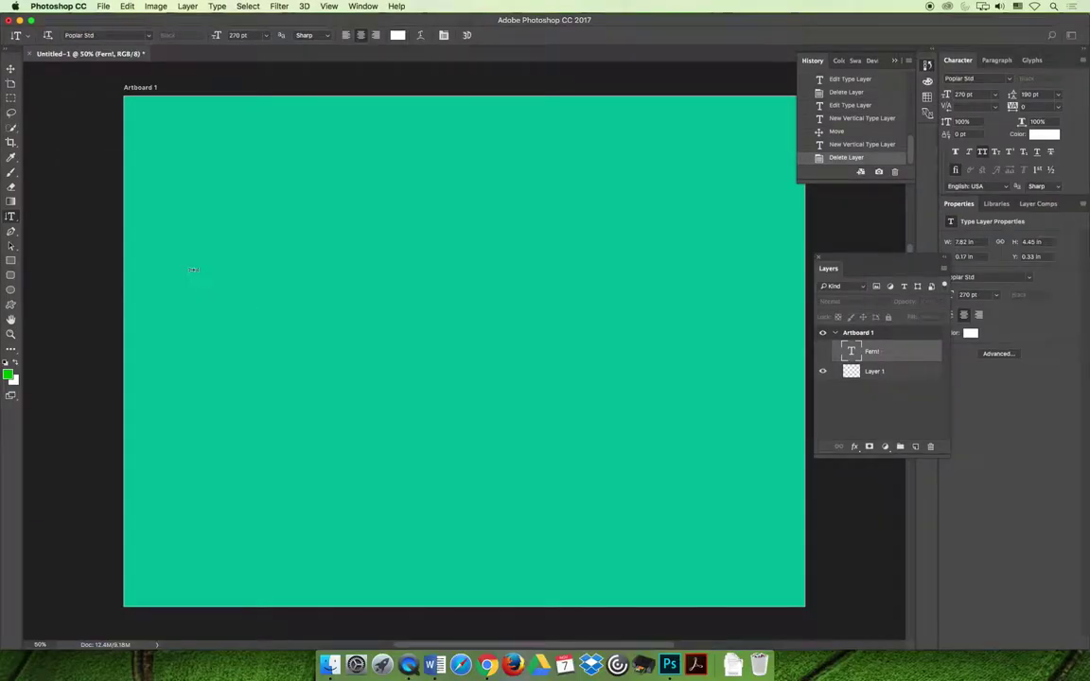
Type TEST vertically on the artboard, set it to 60 pt, and commit it
click(414, 319)
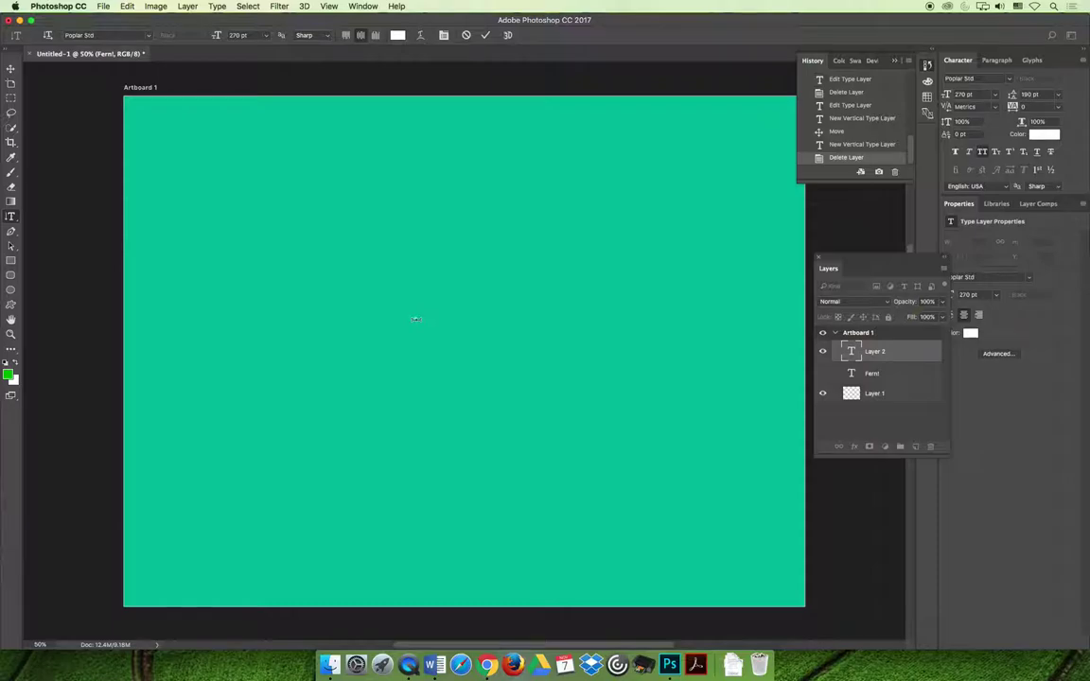
text(TES)
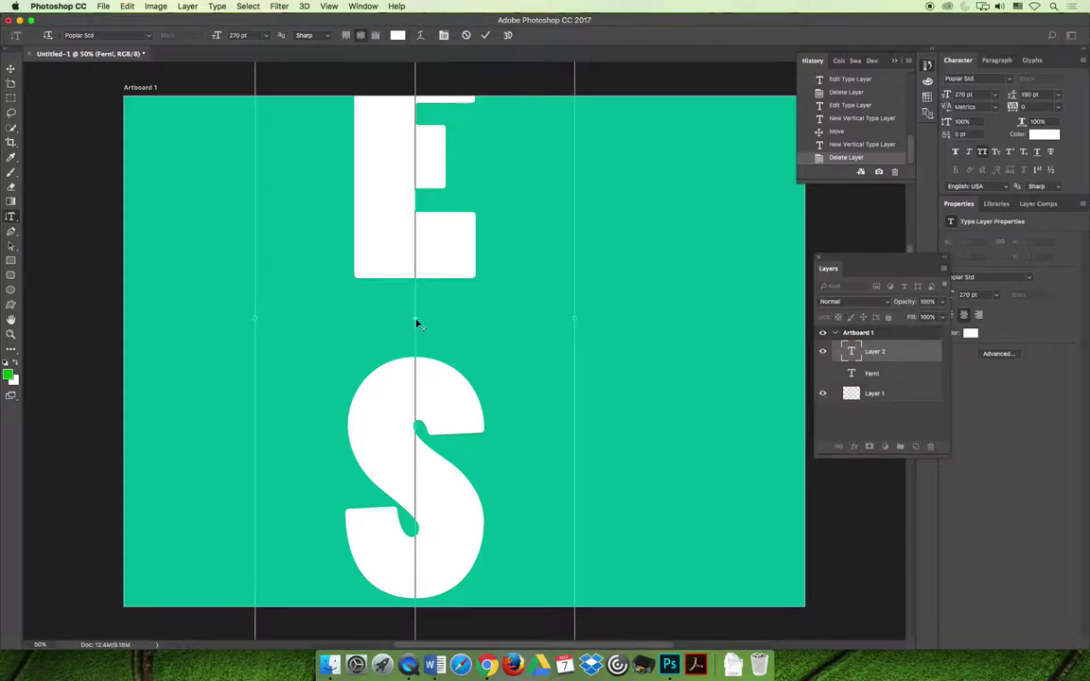
key(super+a)
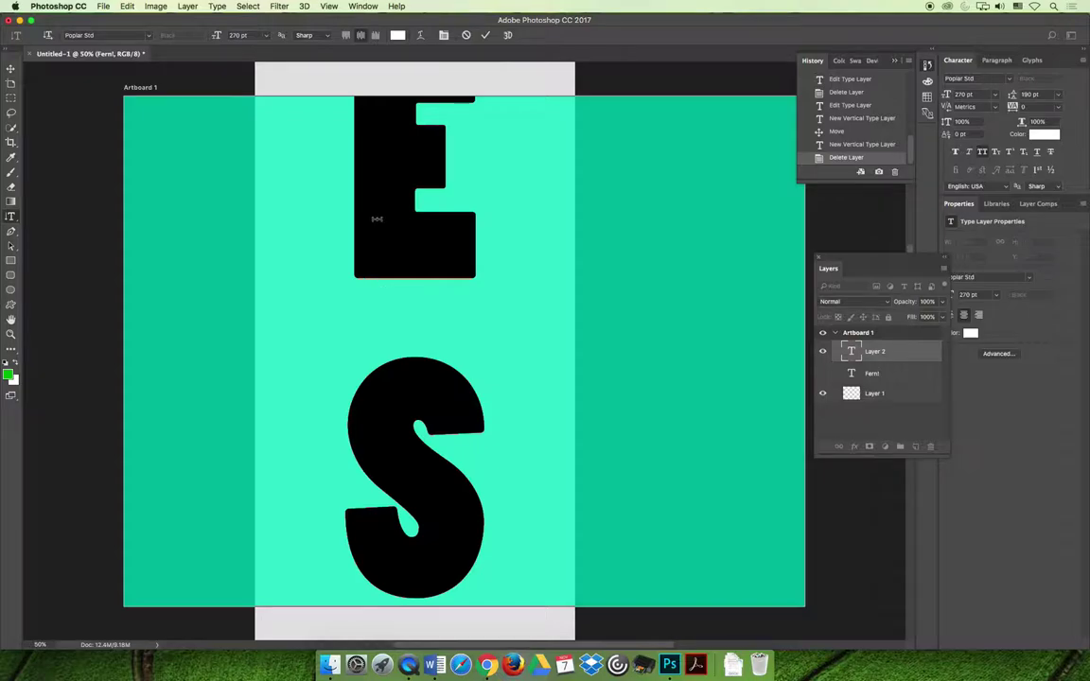
click(236, 35)
text(60)
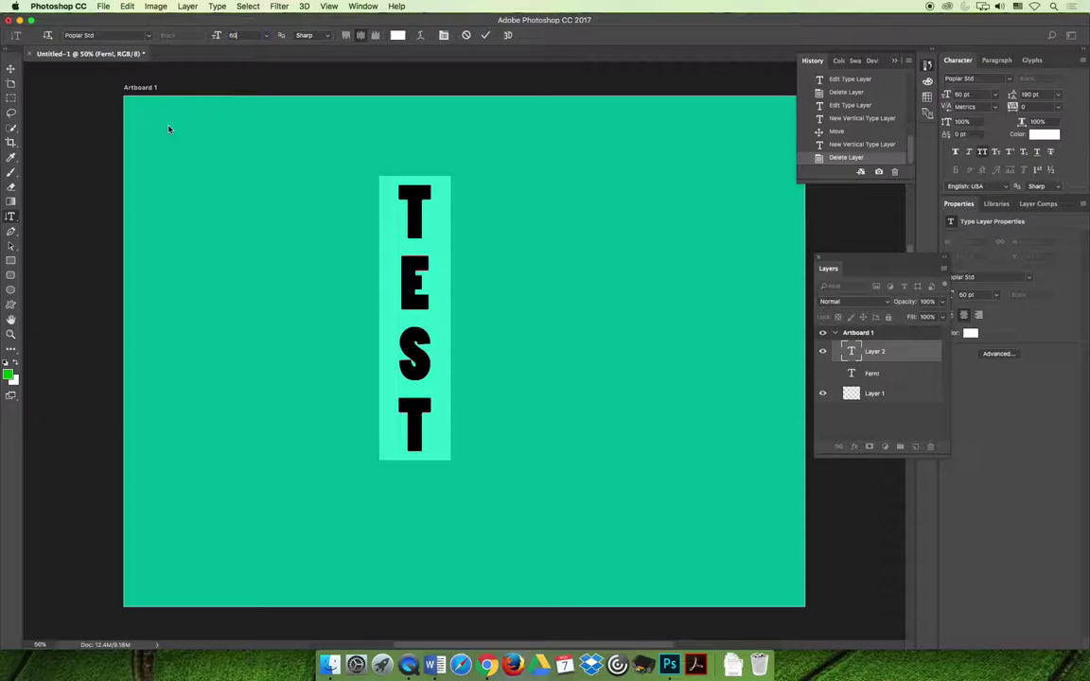
click(11, 68)
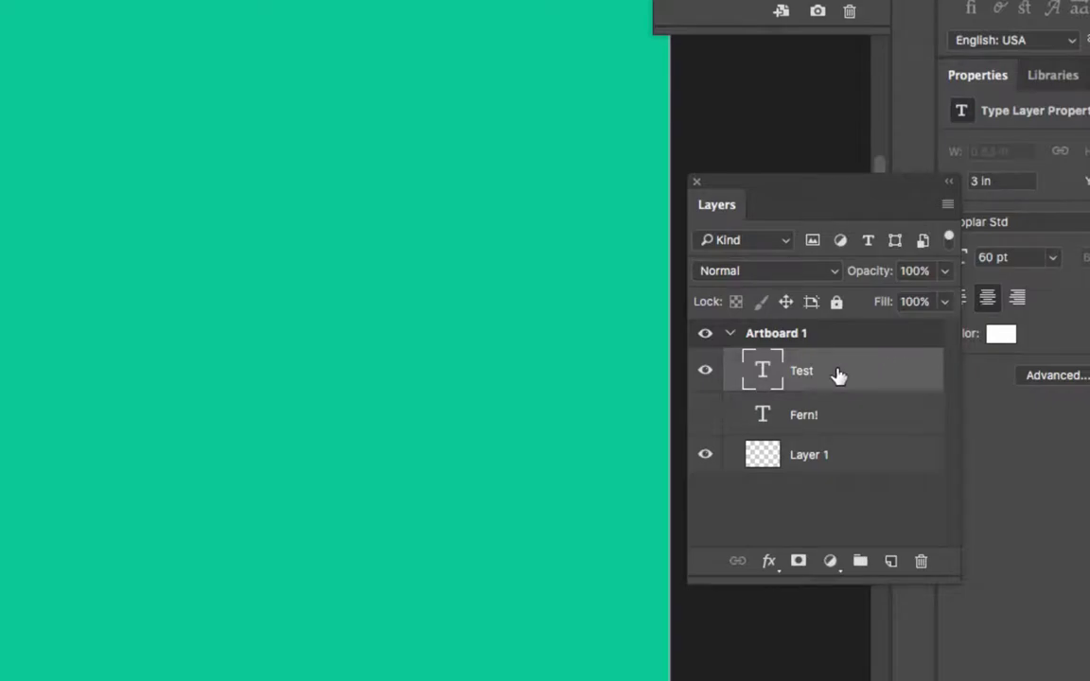
Change the Test layer's text orientation to Horizontal from its layer context menu
right_click(825, 374)
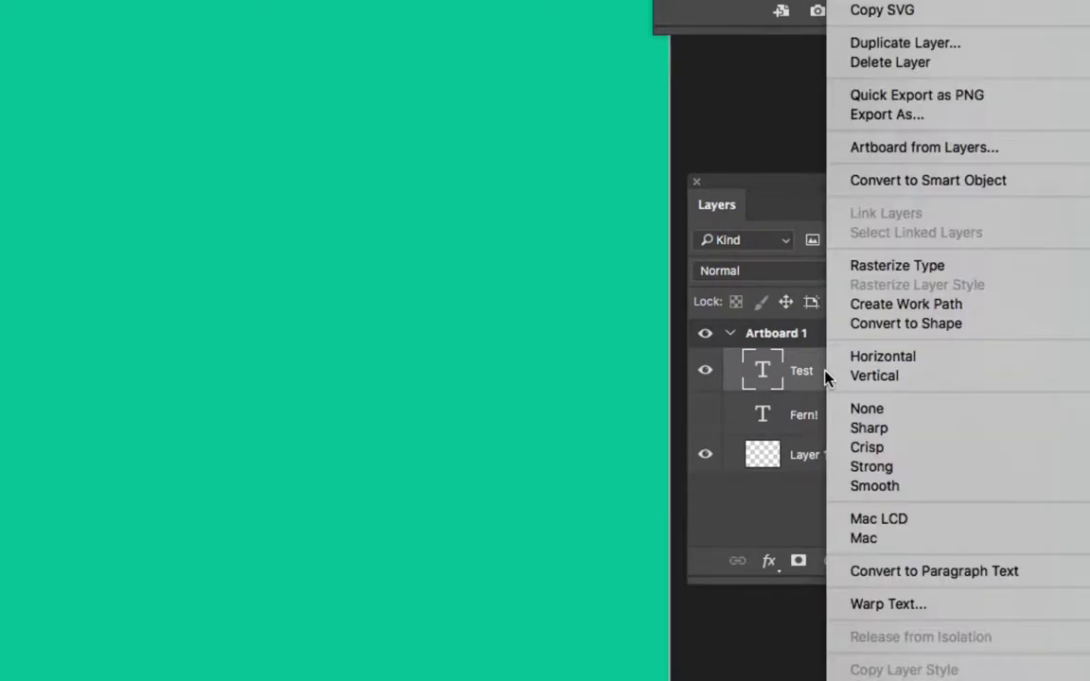
click(925, 366)
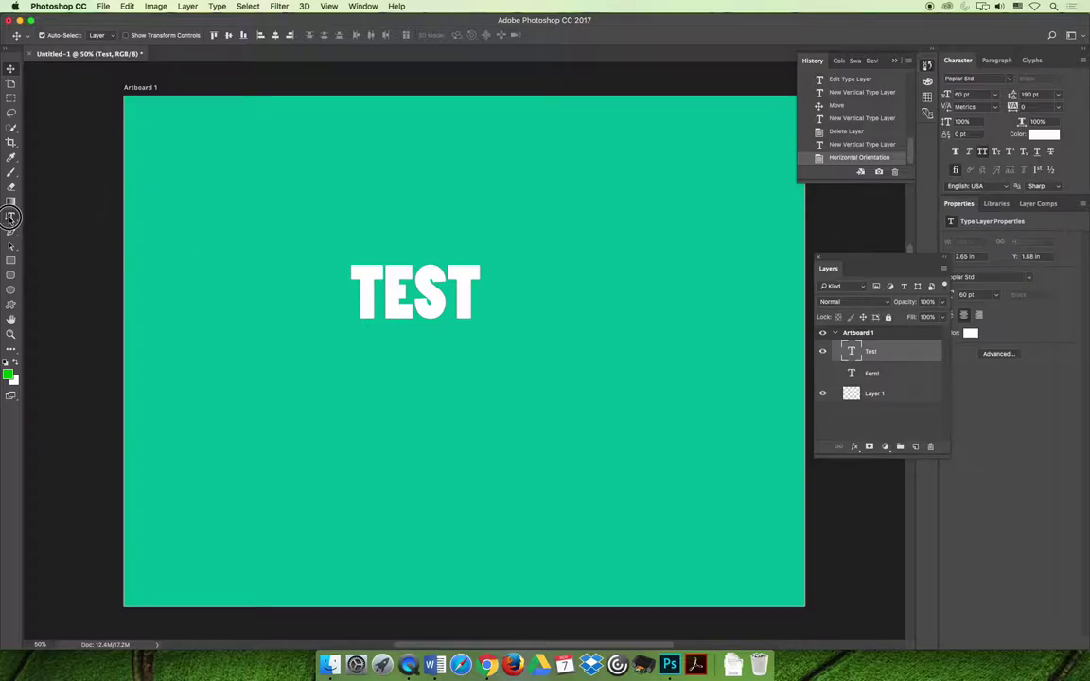
click(10, 216)
click(395, 279)
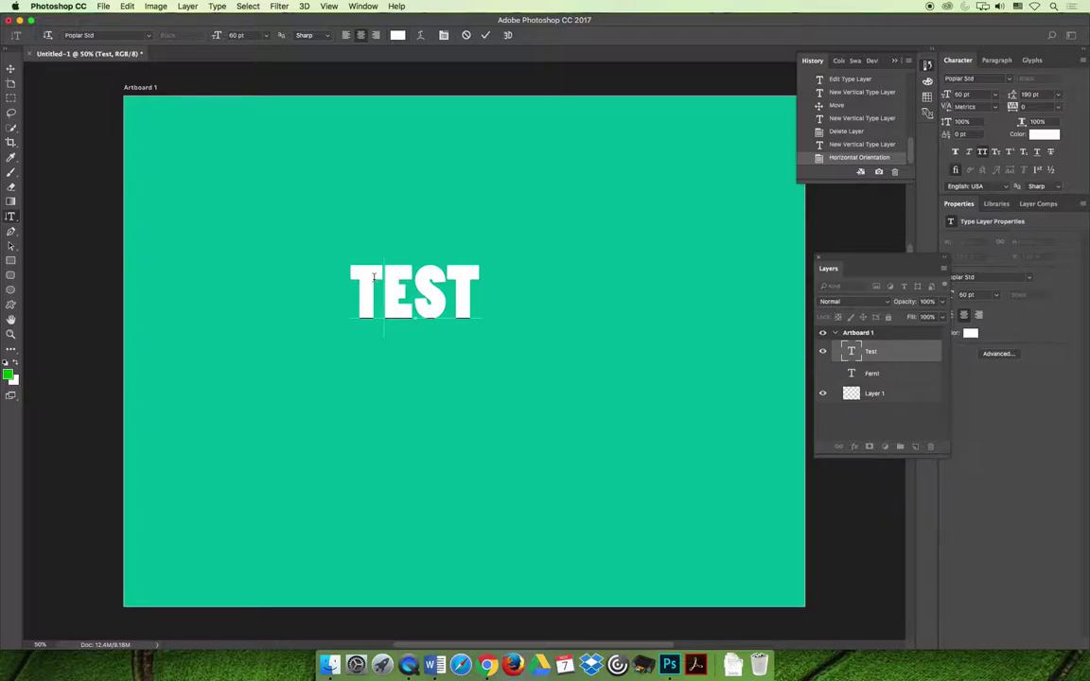
drag(327, 253, 502, 290)
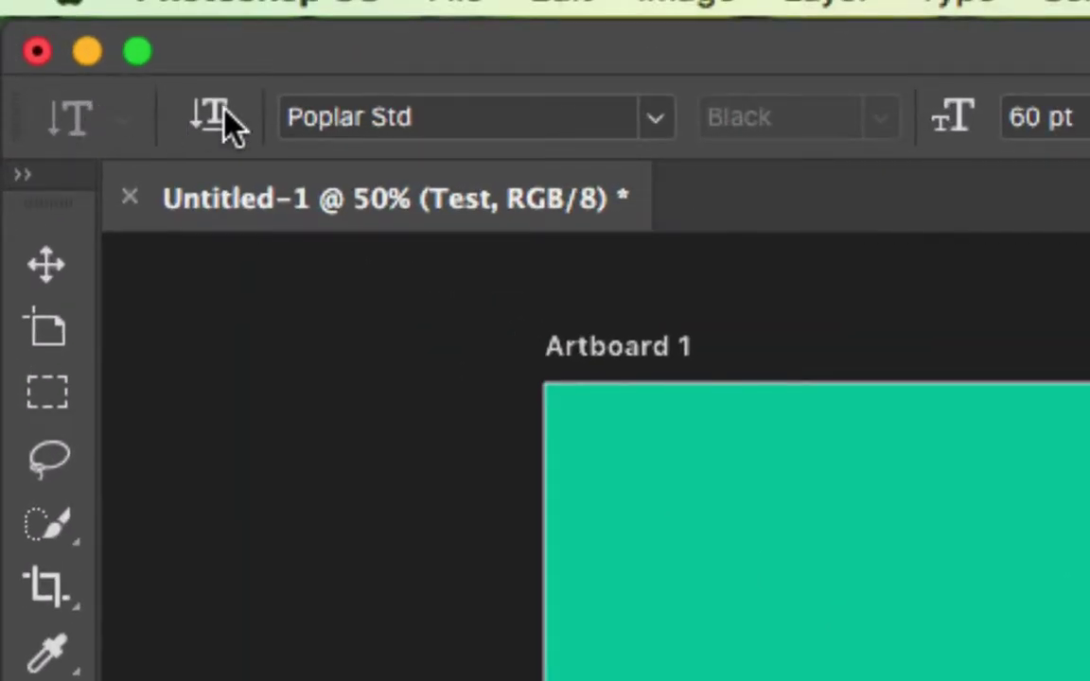
click(197, 121)
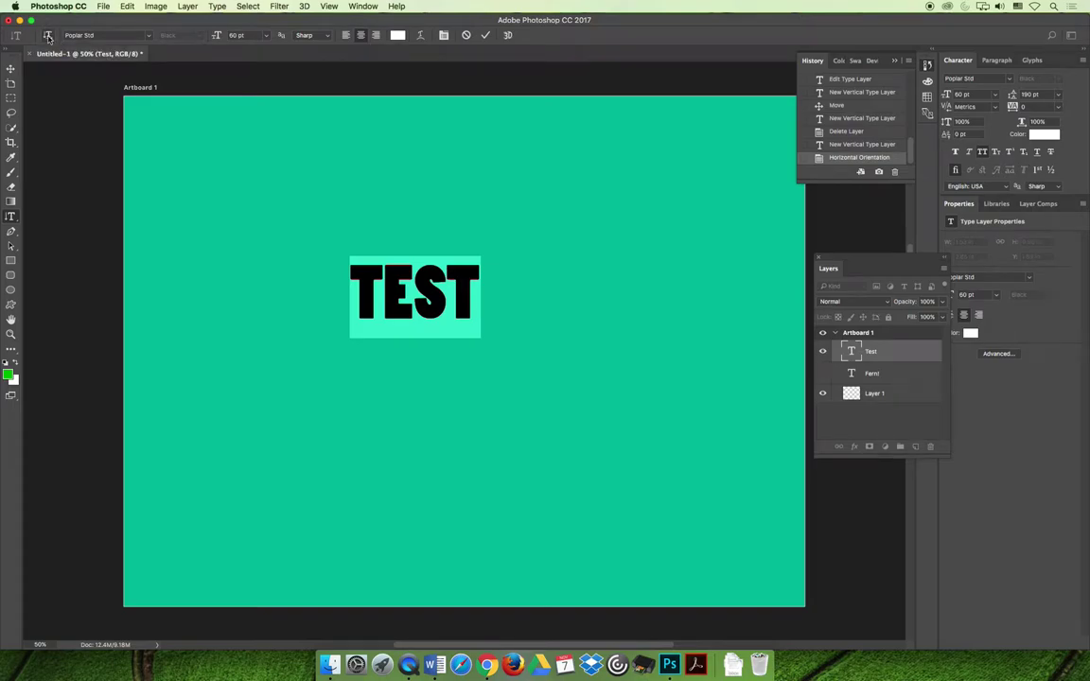
click(49, 36)
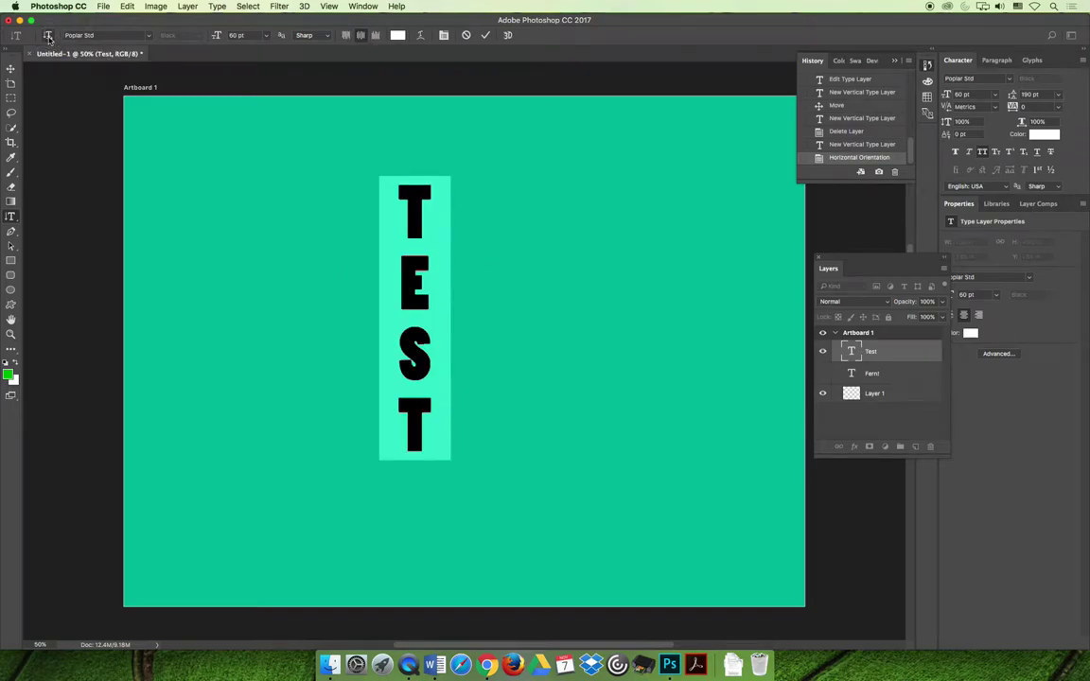
click(48, 36)
click(48, 36)
click(49, 36)
click(49, 36)
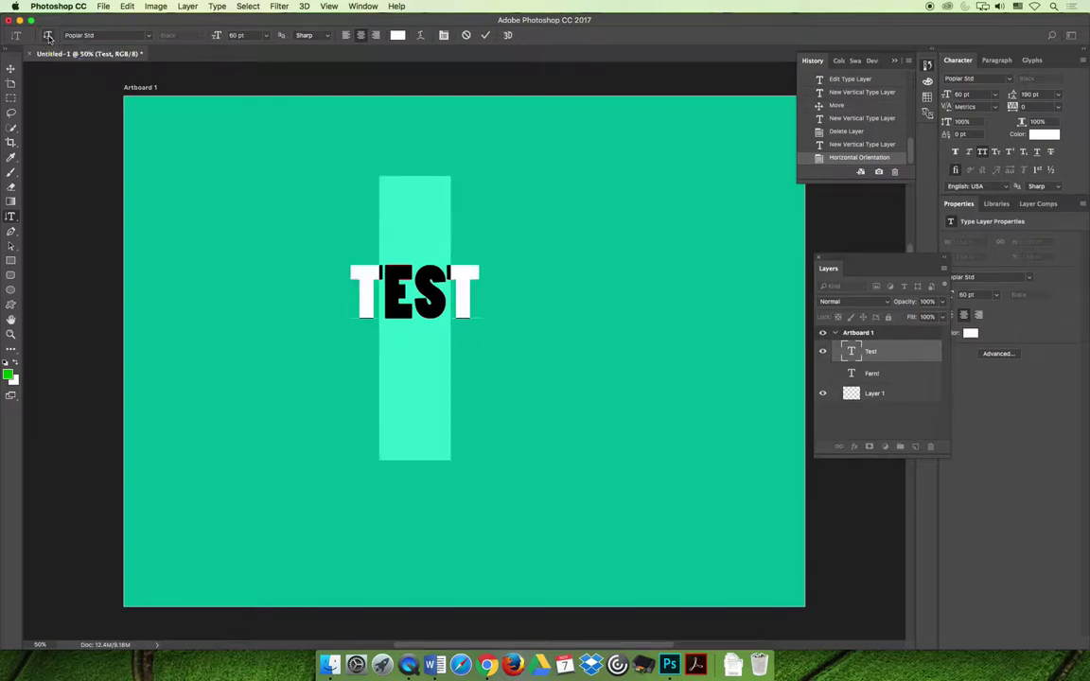
click(48, 36)
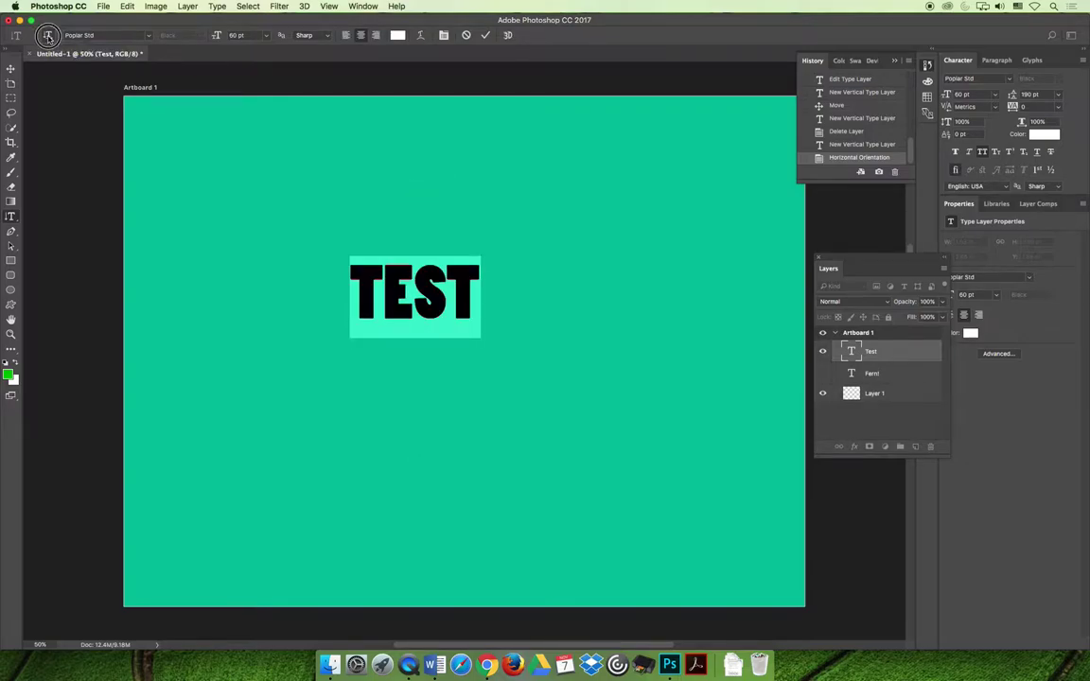
click(48, 36)
click(49, 36)
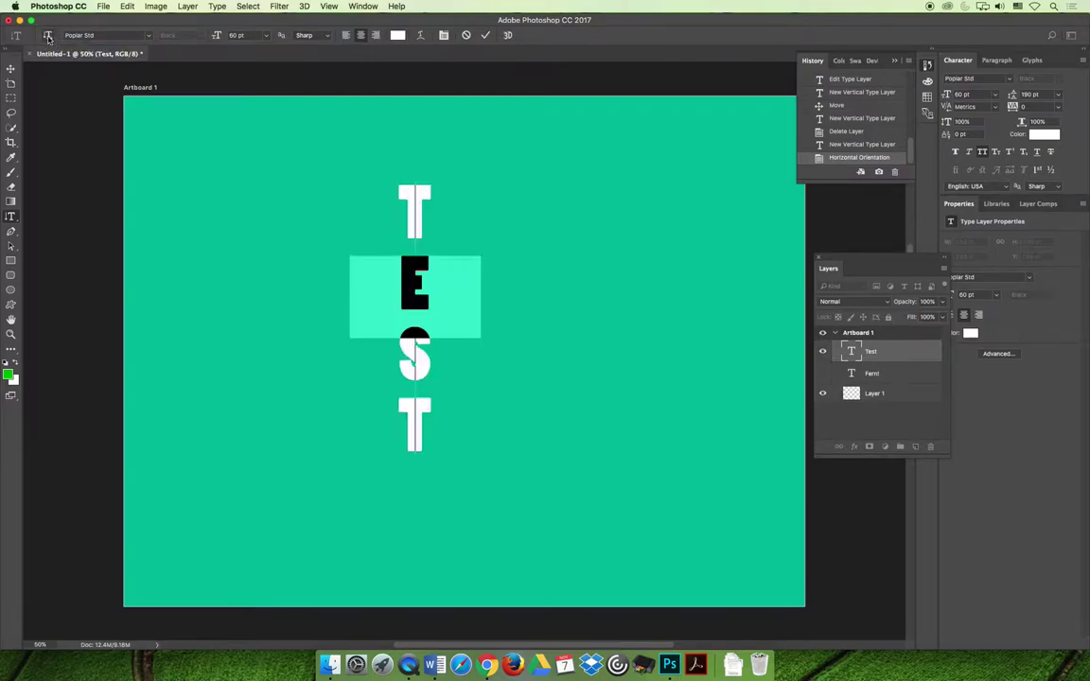
click(487, 665)
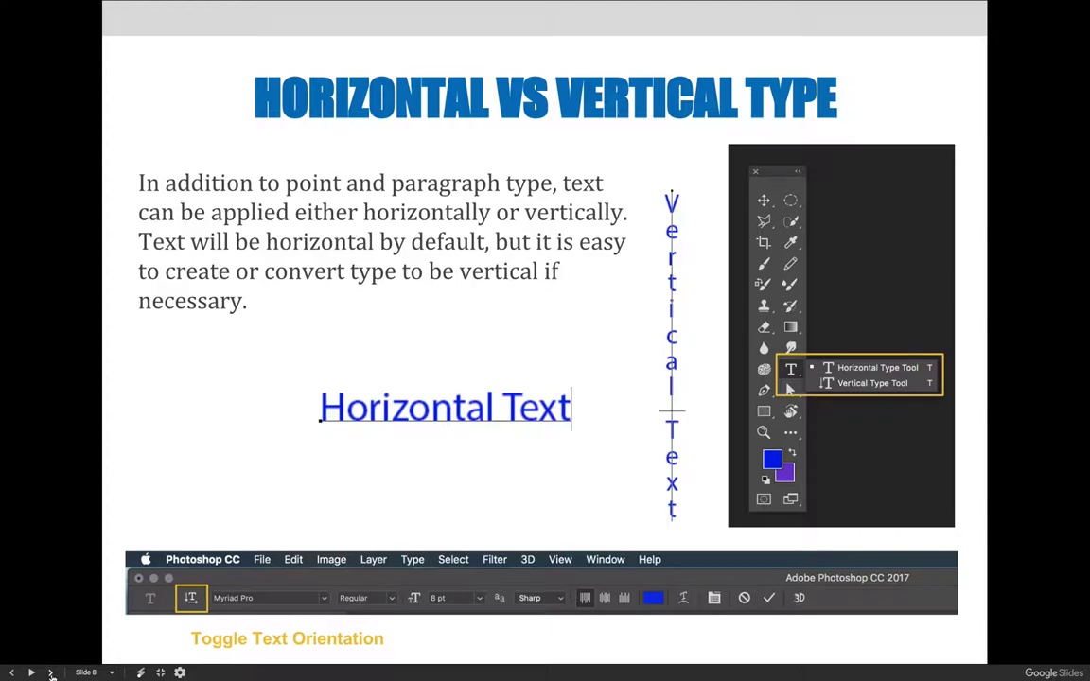
key(Right)
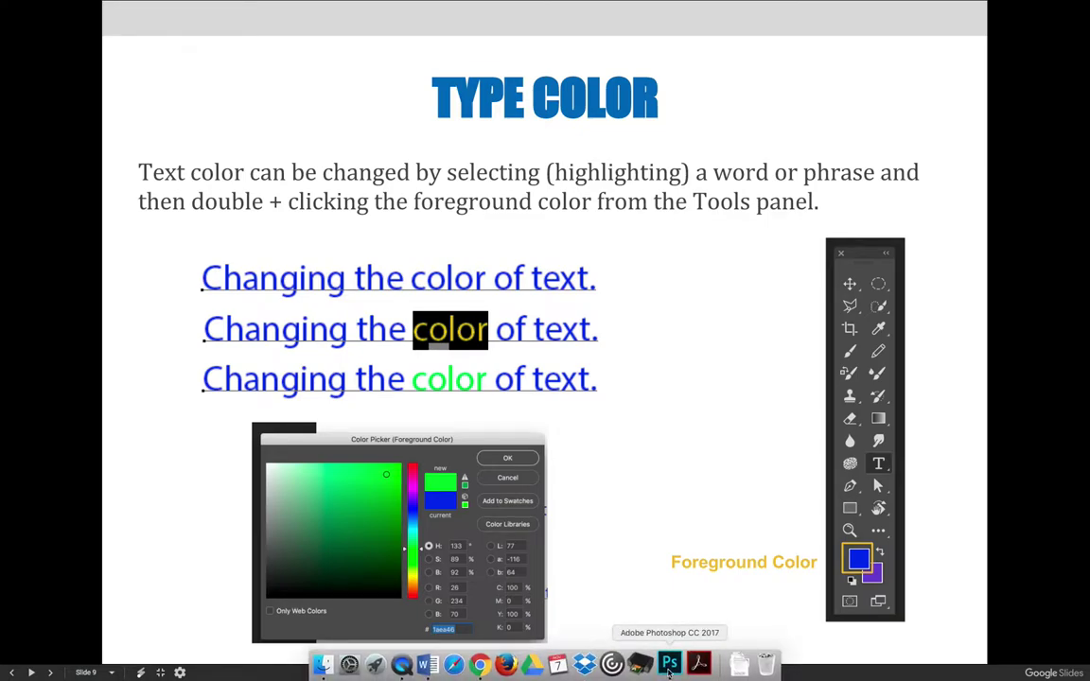
click(669, 672)
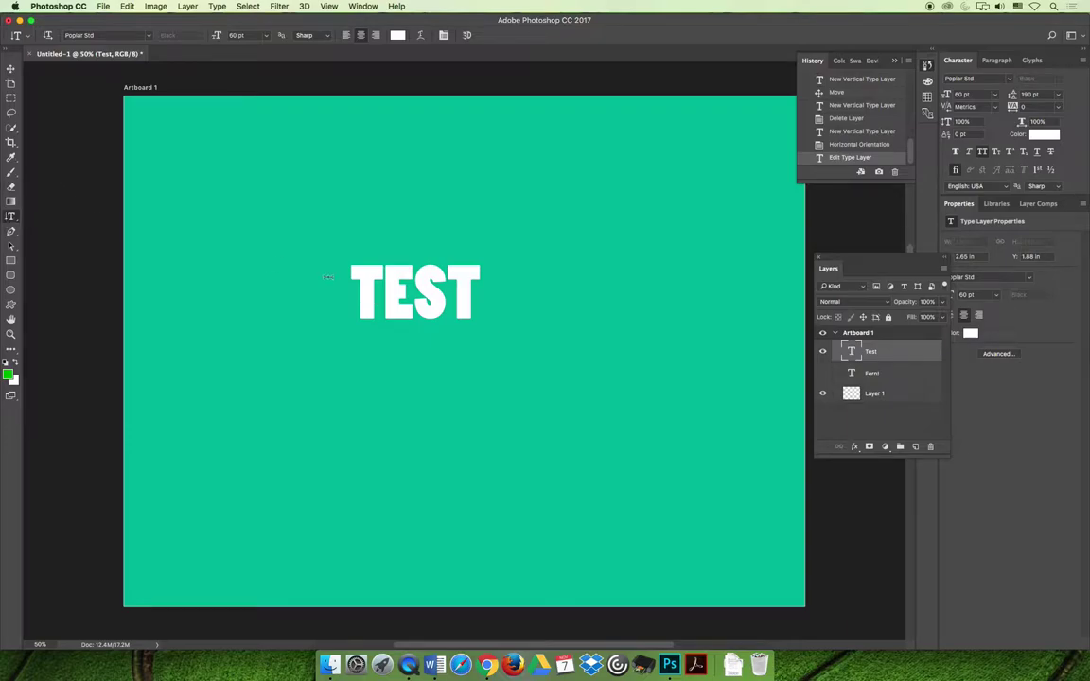
Recolour the selected TEST letters dark blue 1c349a using the foreground Color Picker
double_click(383, 292)
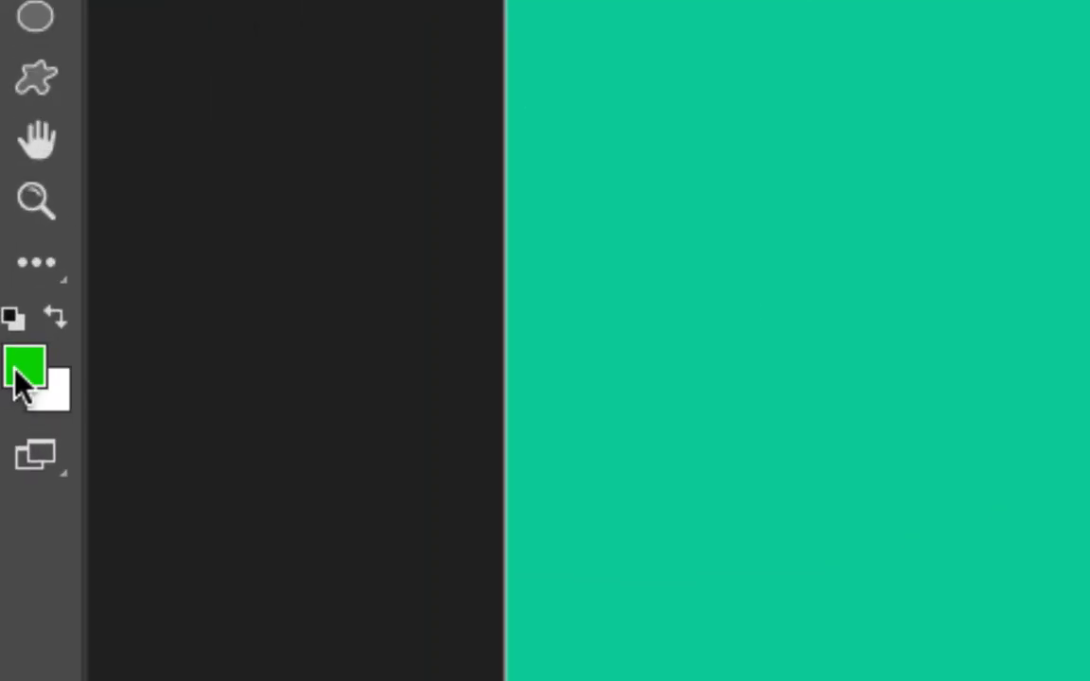
click(24, 374)
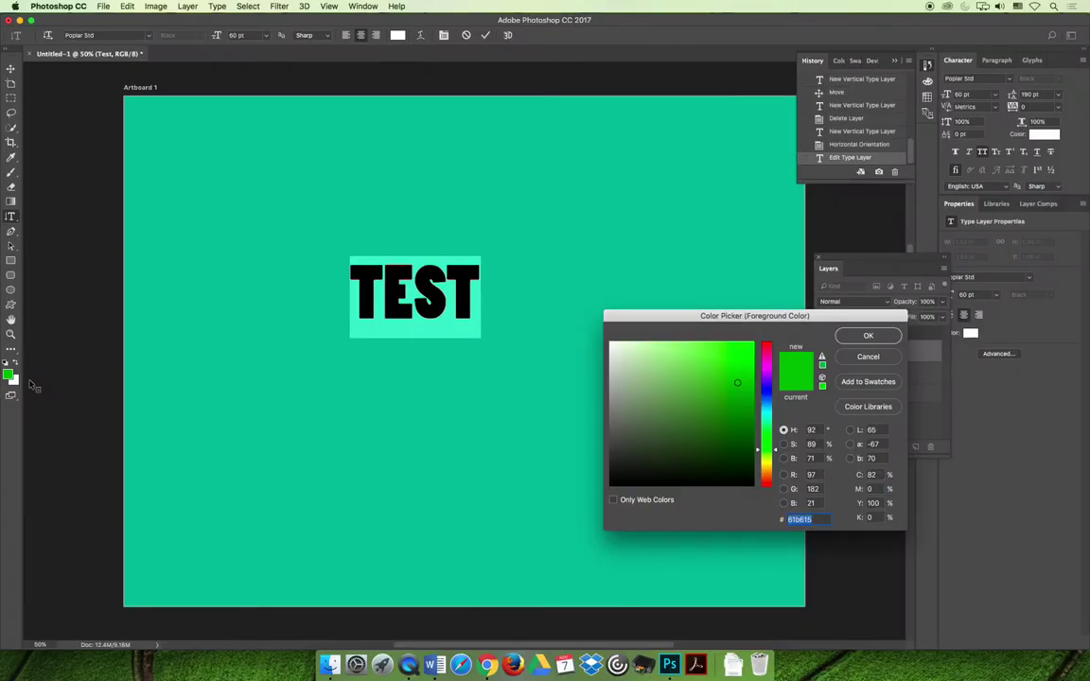
click(736, 415)
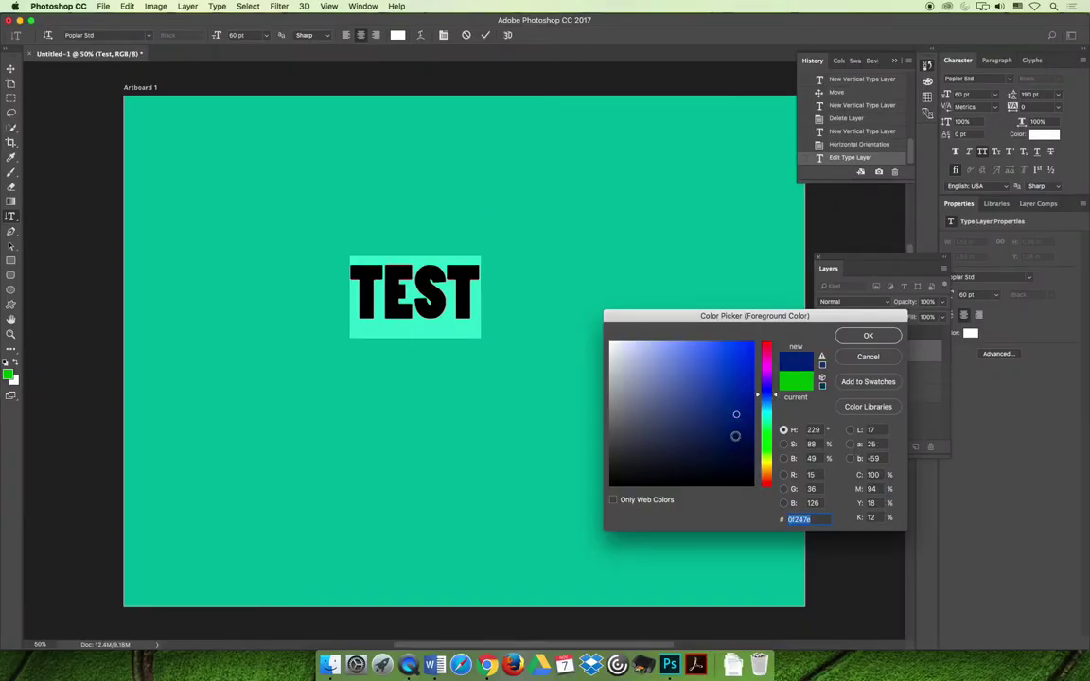
click(728, 398)
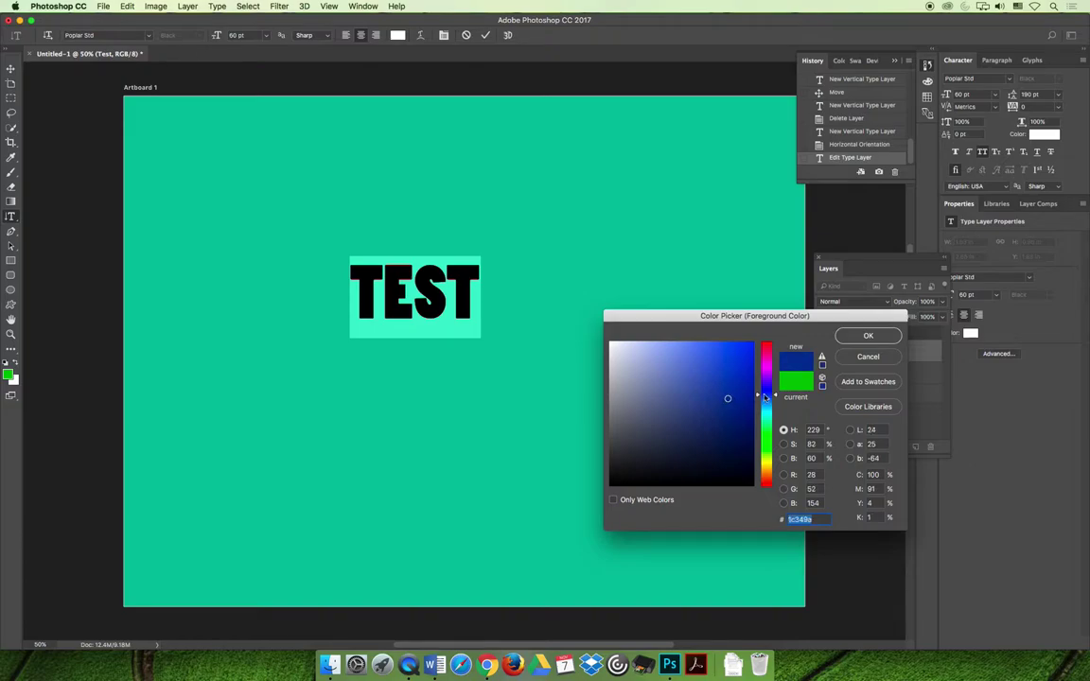
click(868, 337)
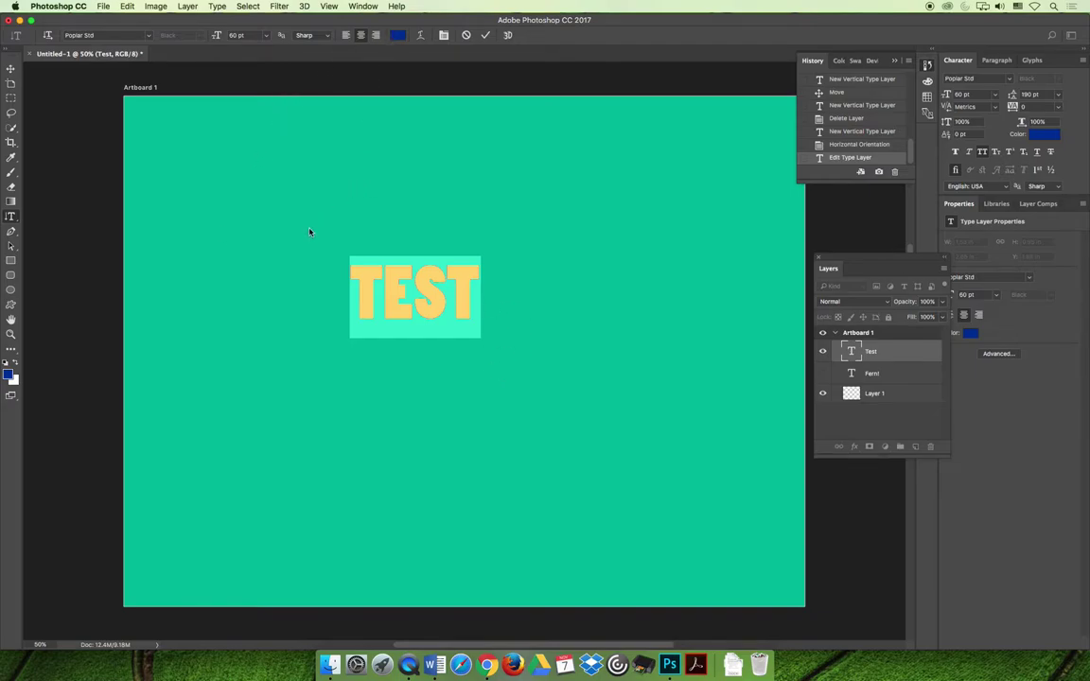
key(Right)
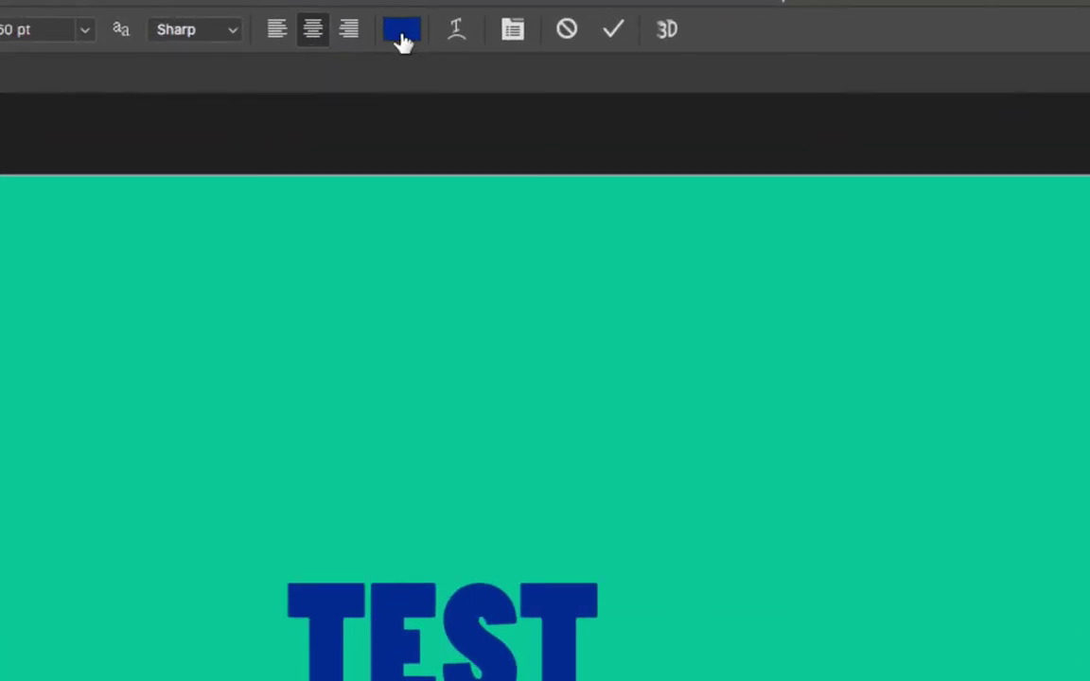
Open the Text Color picker from the Character panel, showing the current 1c349a blue
click(402, 36)
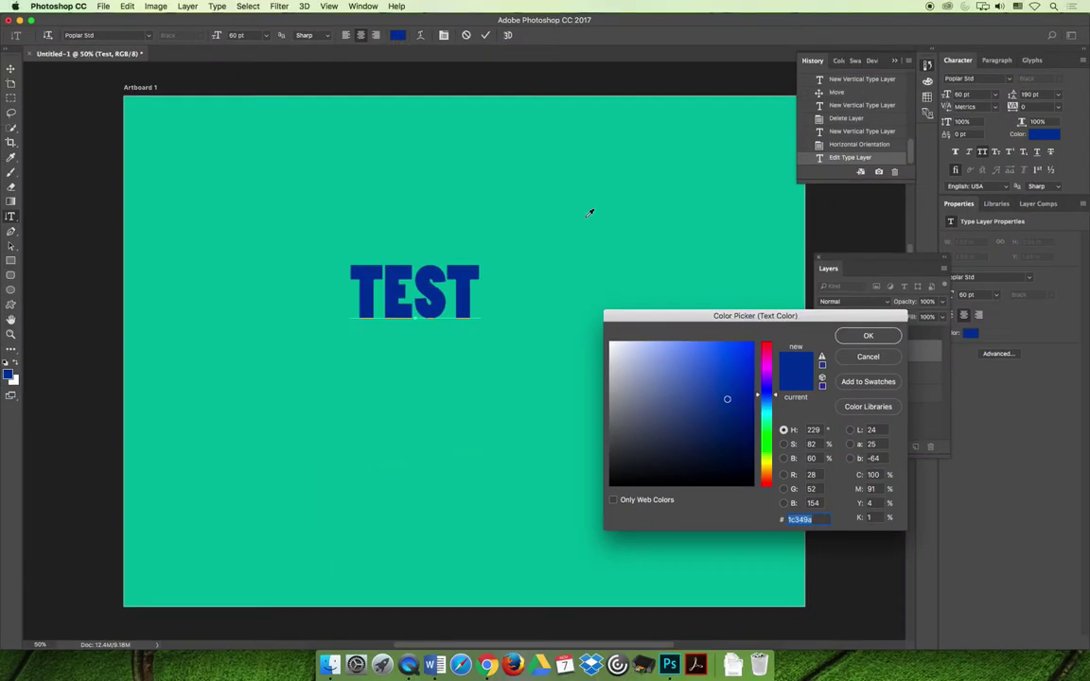
click(878, 357)
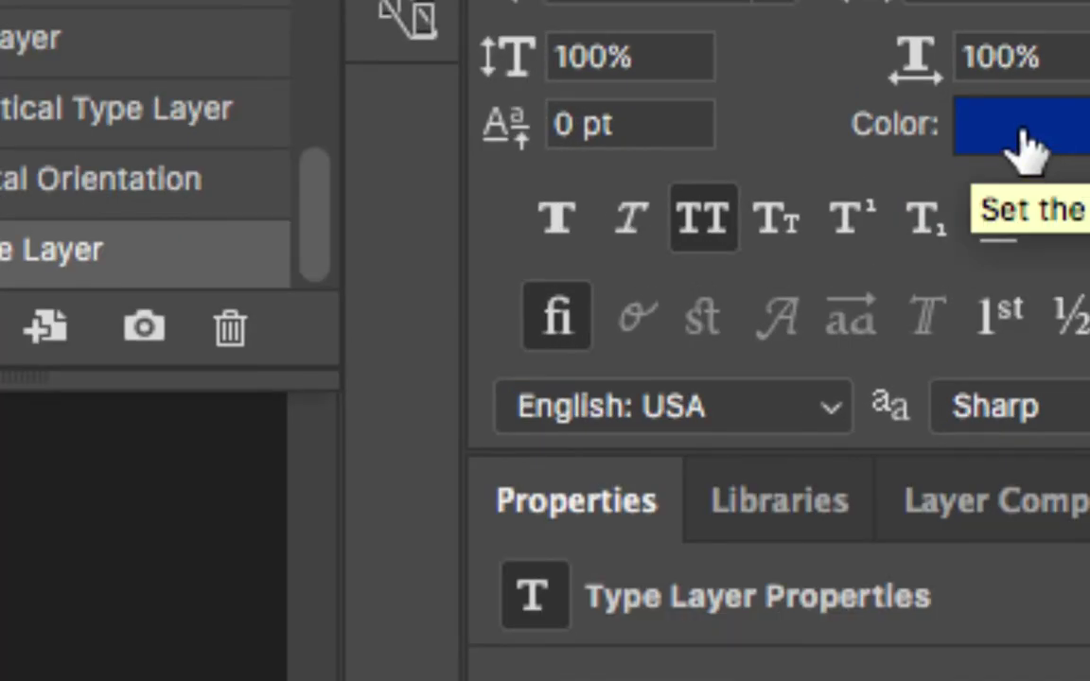
click(1031, 144)
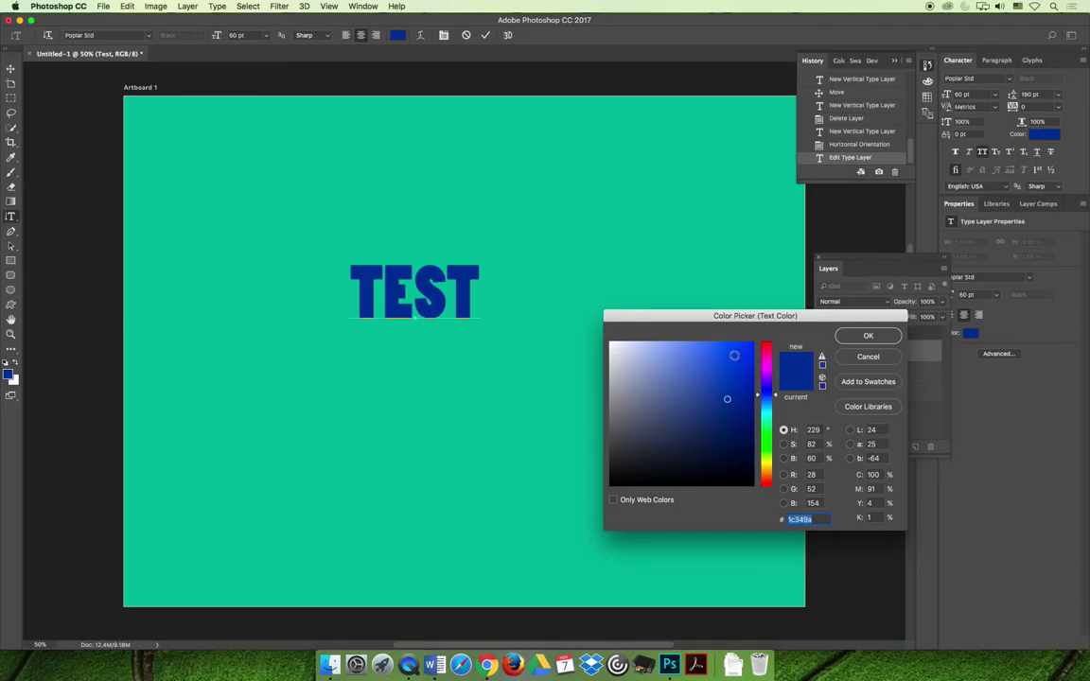